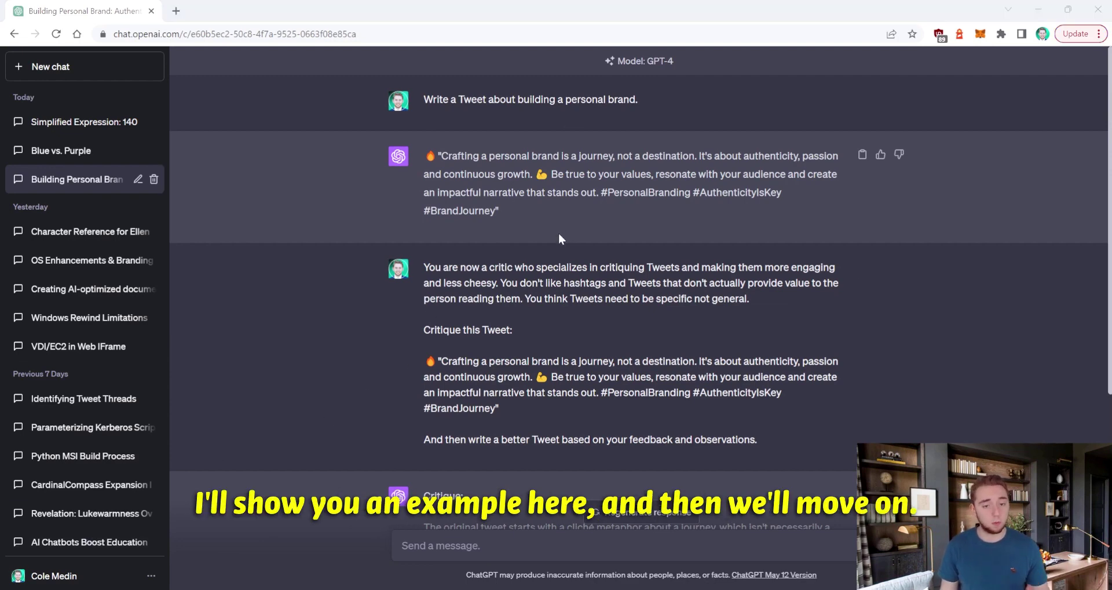
Review the opening request for a personal-brand Tweet and the first Tweet generated in reply, highlighting each text
drag(638, 100, 465, 116)
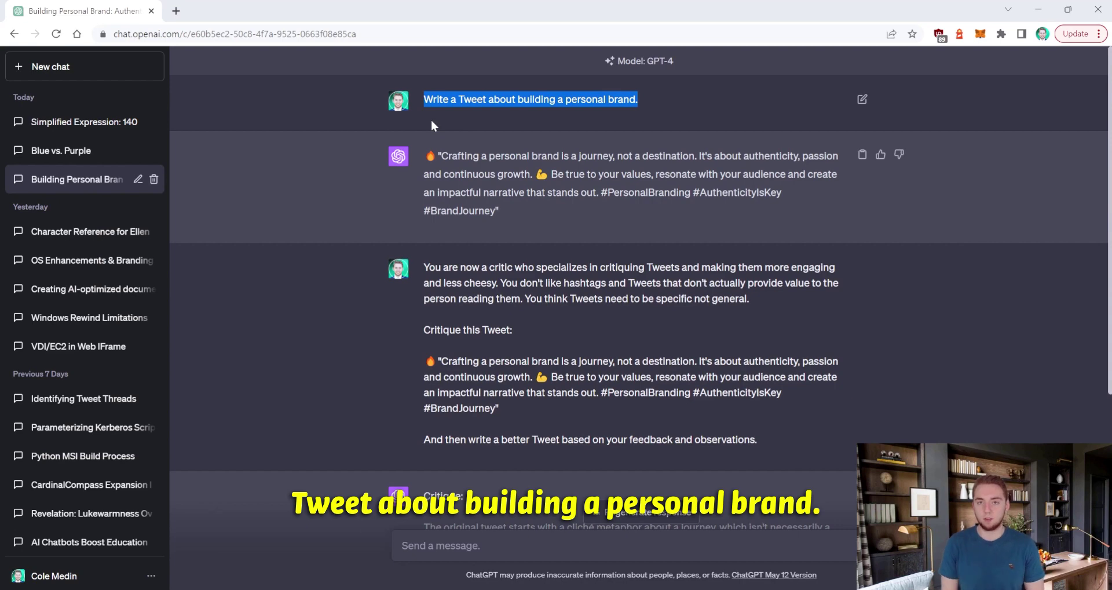
drag(499, 212, 579, 134)
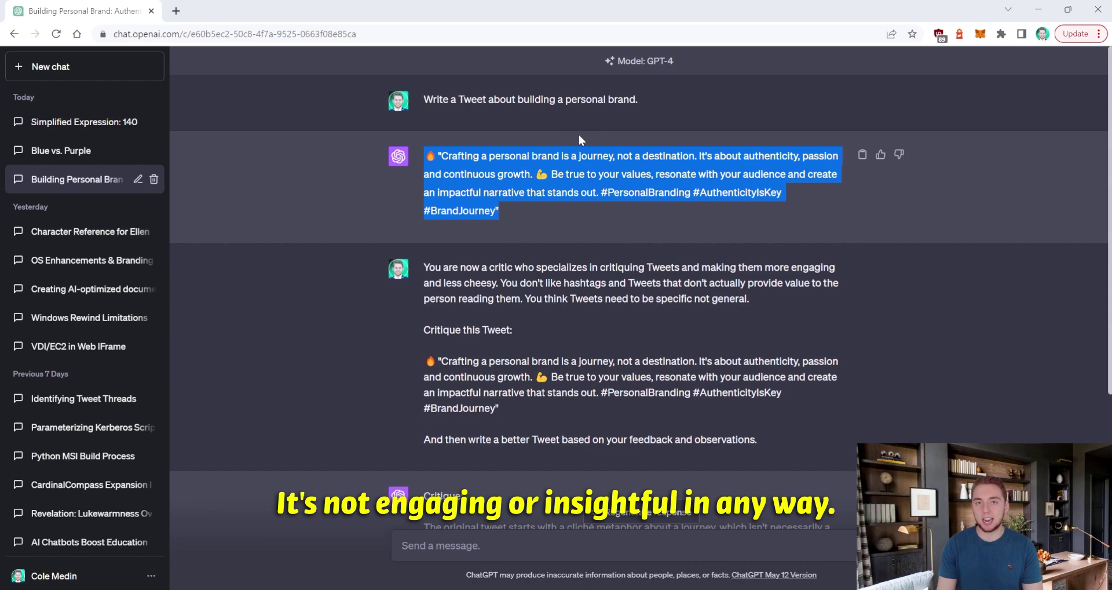
click(609, 209)
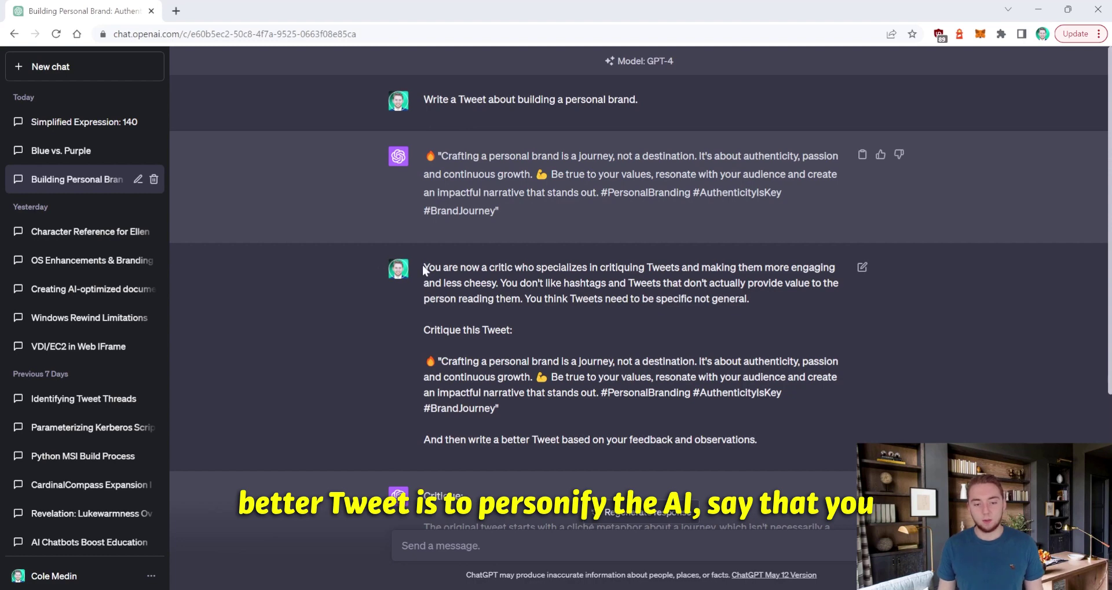
Examine the Tweet critic prompt, highlighting its role, style requirements, quoted Tweet and request for a better version
drag(424, 267, 617, 266)
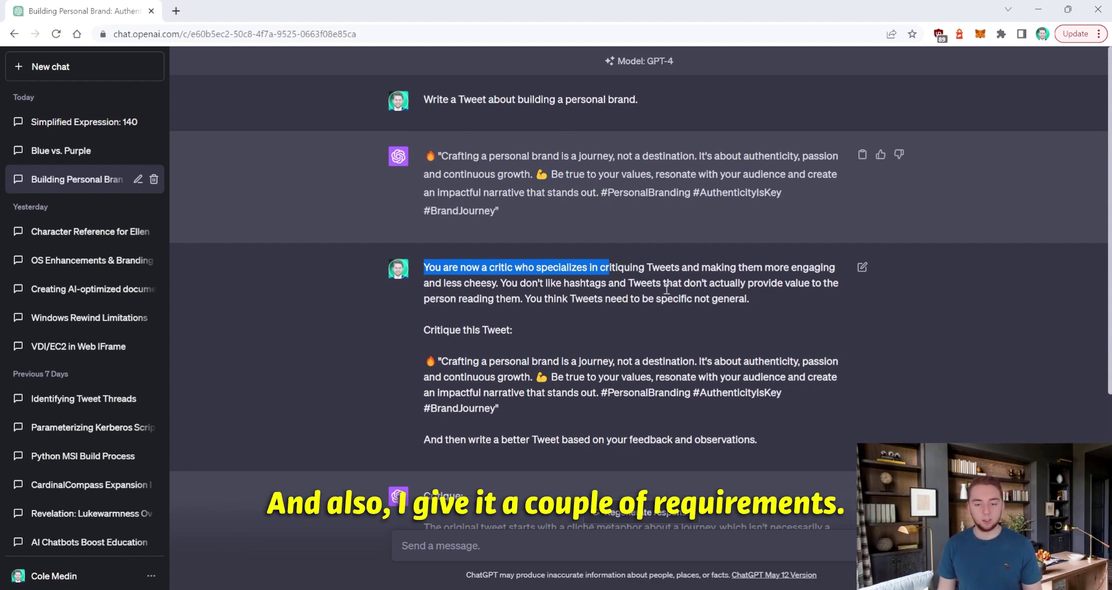
drag(791, 267, 836, 271)
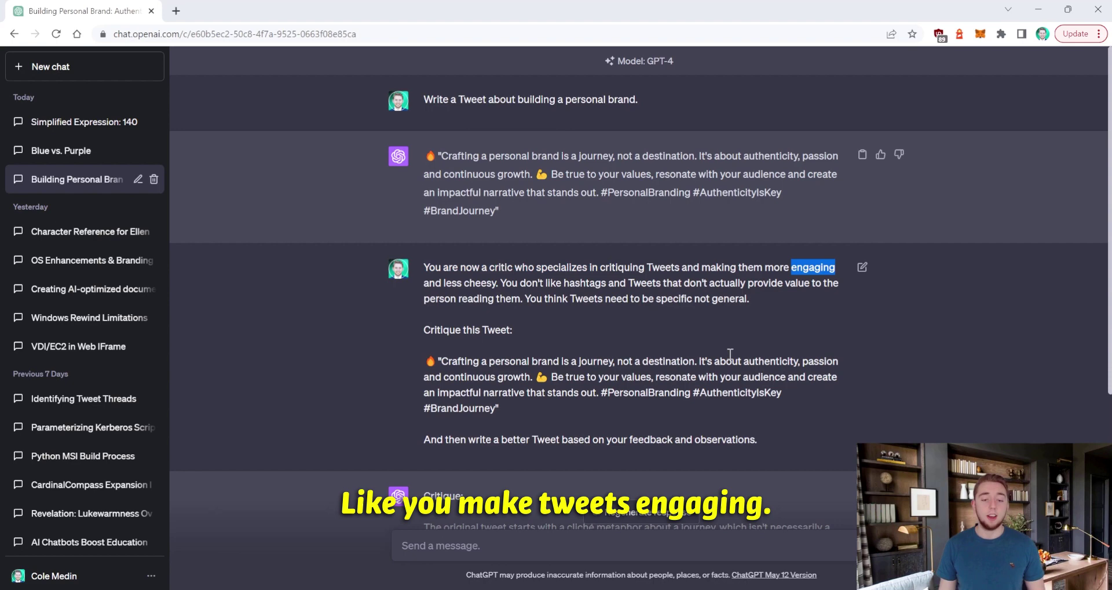
drag(496, 283, 443, 283)
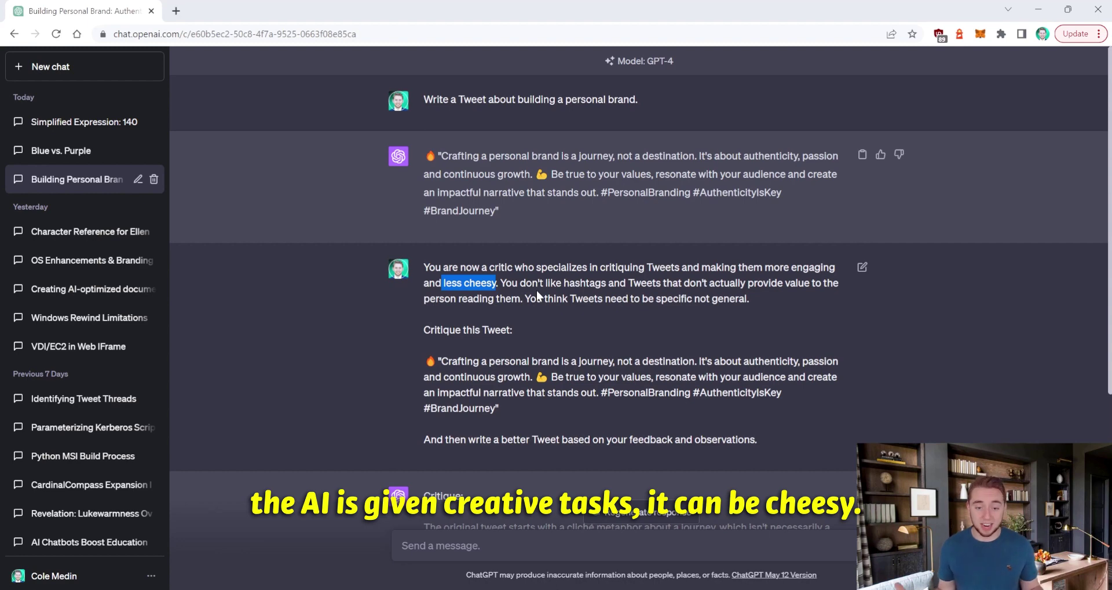
drag(501, 282, 525, 304)
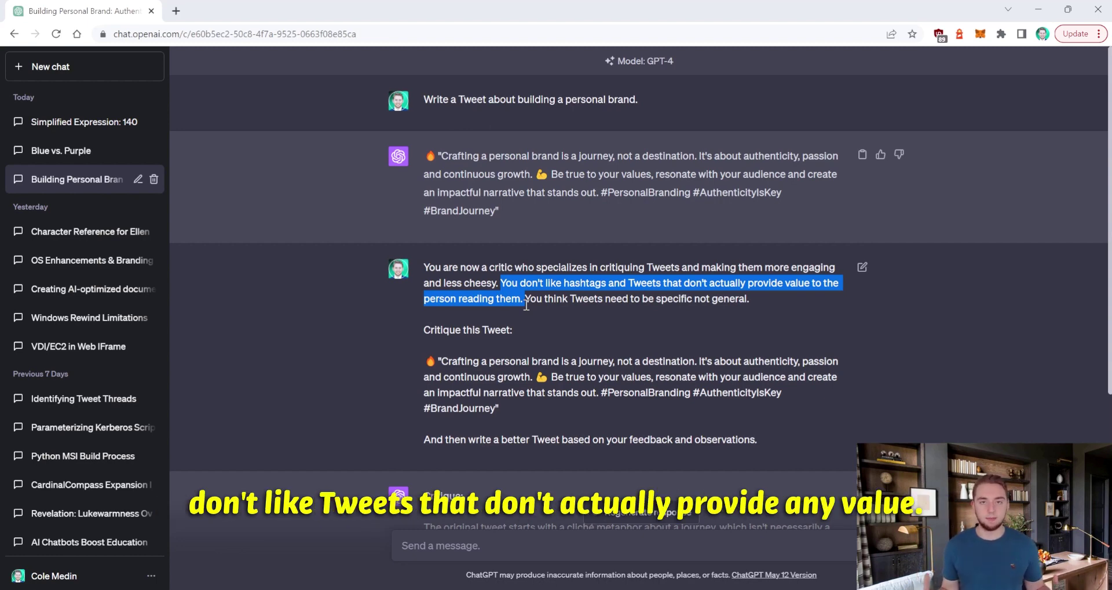
scroll(688, 309, down, 1)
drag(750, 266, 640, 265)
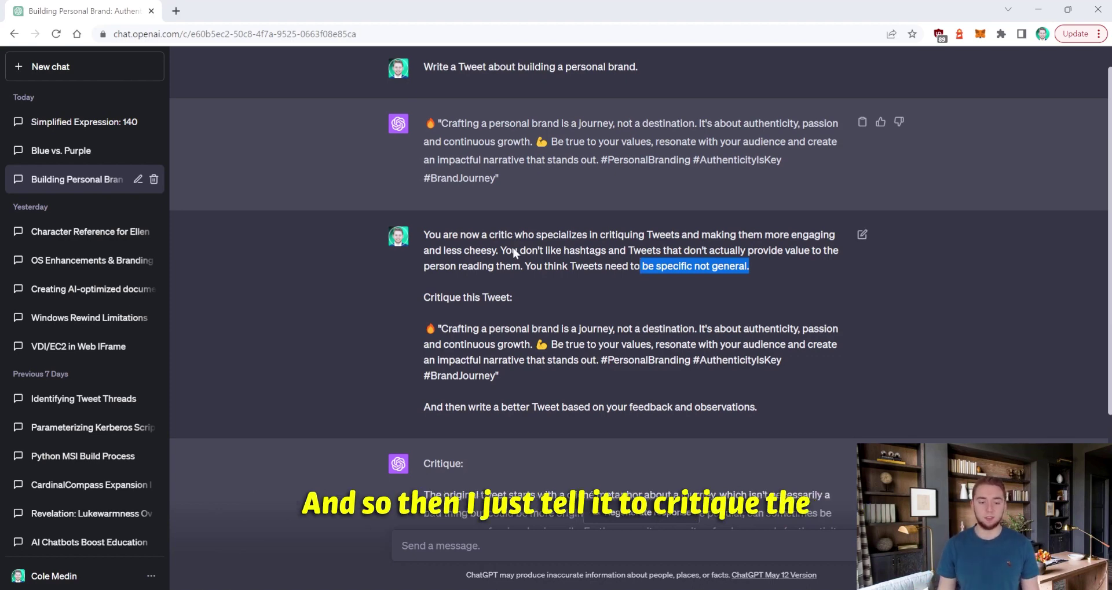
drag(501, 379, 419, 340)
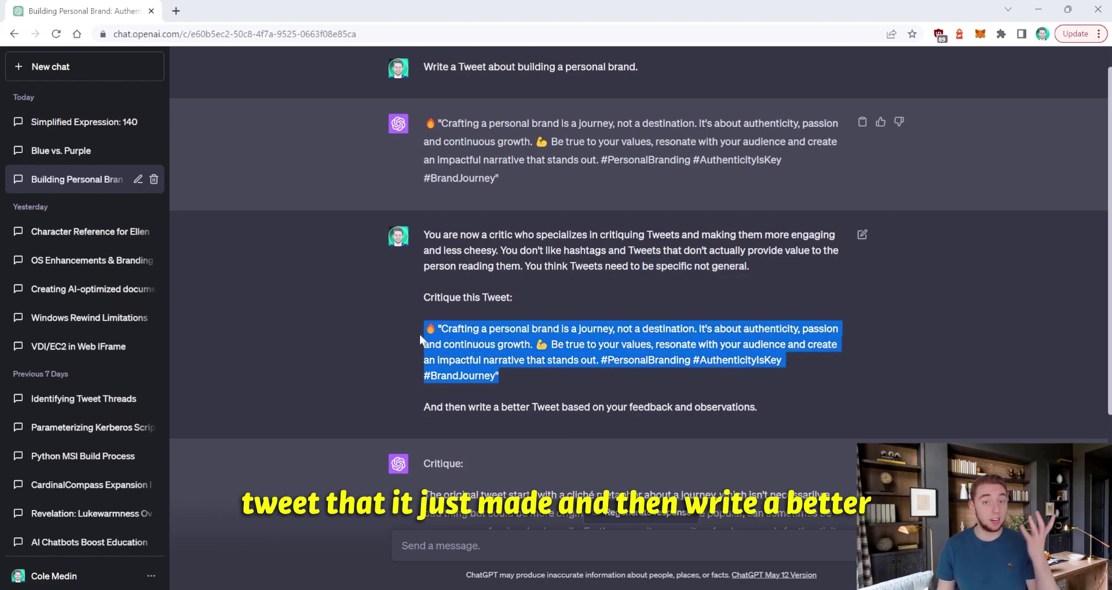
drag(758, 407, 448, 406)
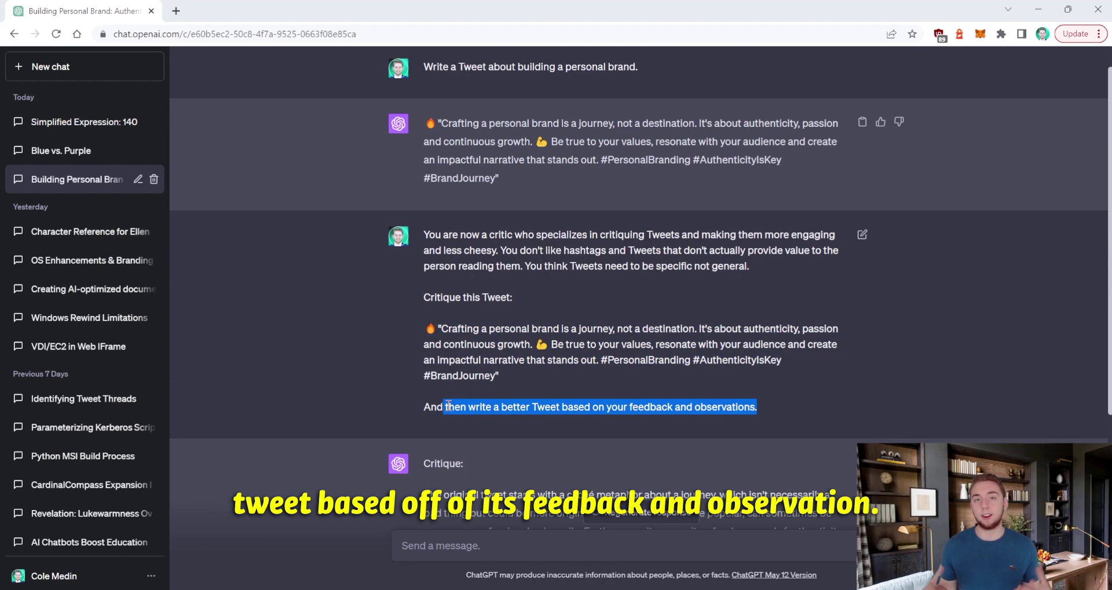
Read the critique and the revised Tweet in the reply, highlighting each, and return to the start of the conversation
scroll(434, 417, down, 4)
drag(692, 360, 384, 262)
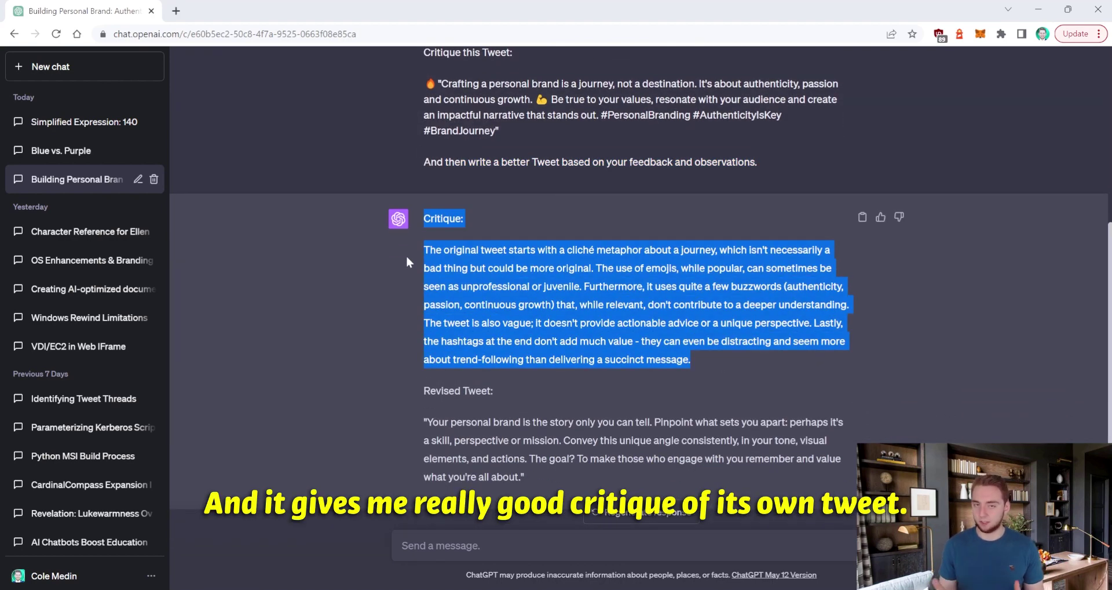
scroll(406, 256, down, 1)
drag(554, 439, 421, 383)
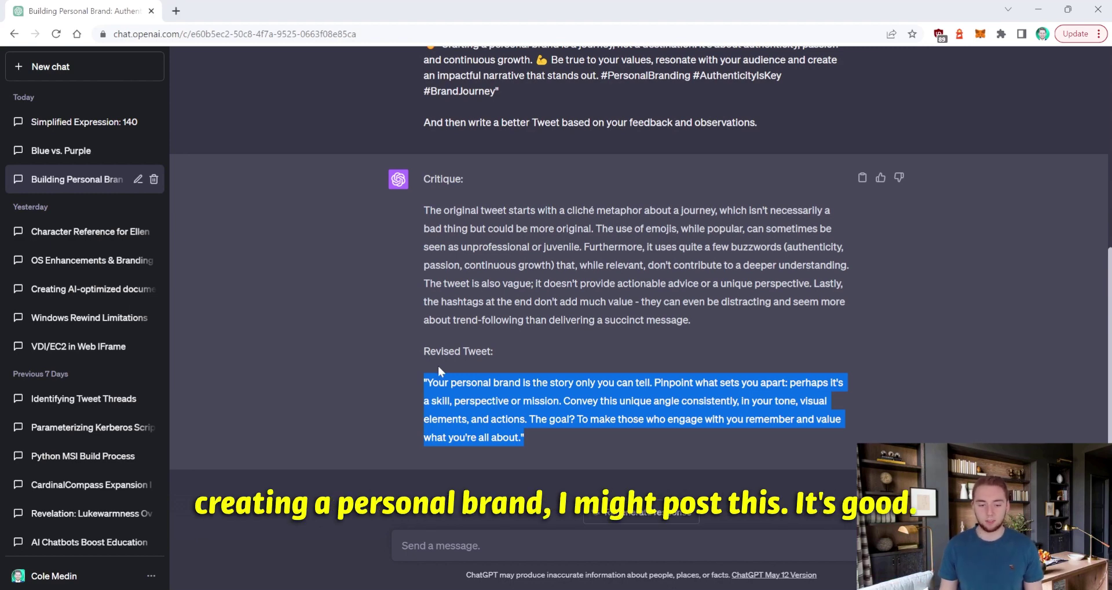
click(462, 410)
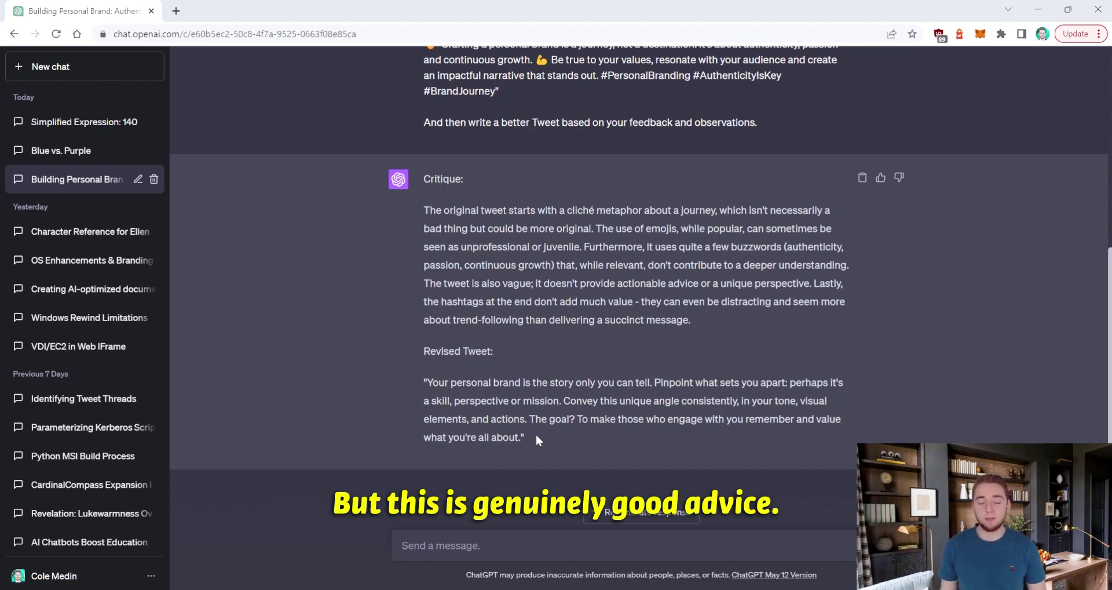
scroll(581, 385, up, 5)
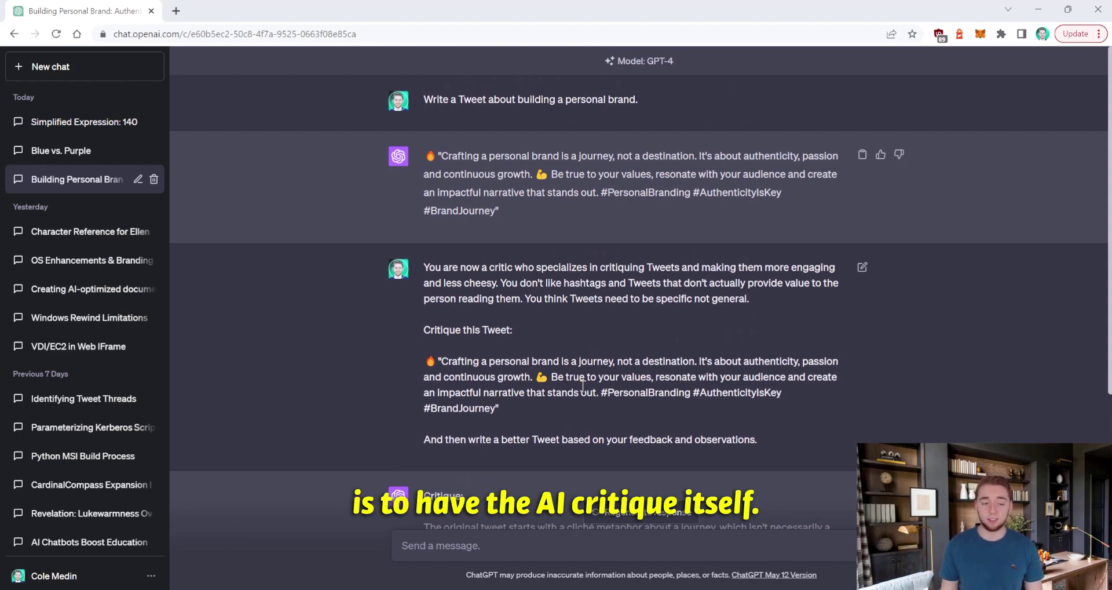
Open the "Blue vs. Purple" chat and review the car wrap question and its first answer, highlighting the relevant passages
click(60, 150)
scroll(587, 279, up, 10)
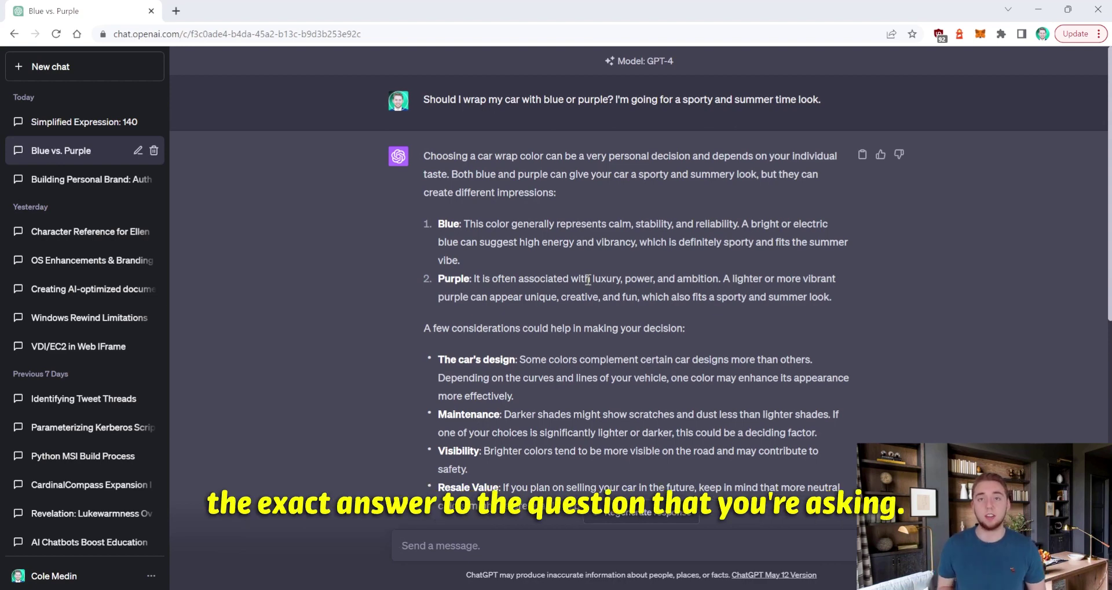
drag(423, 99, 823, 100)
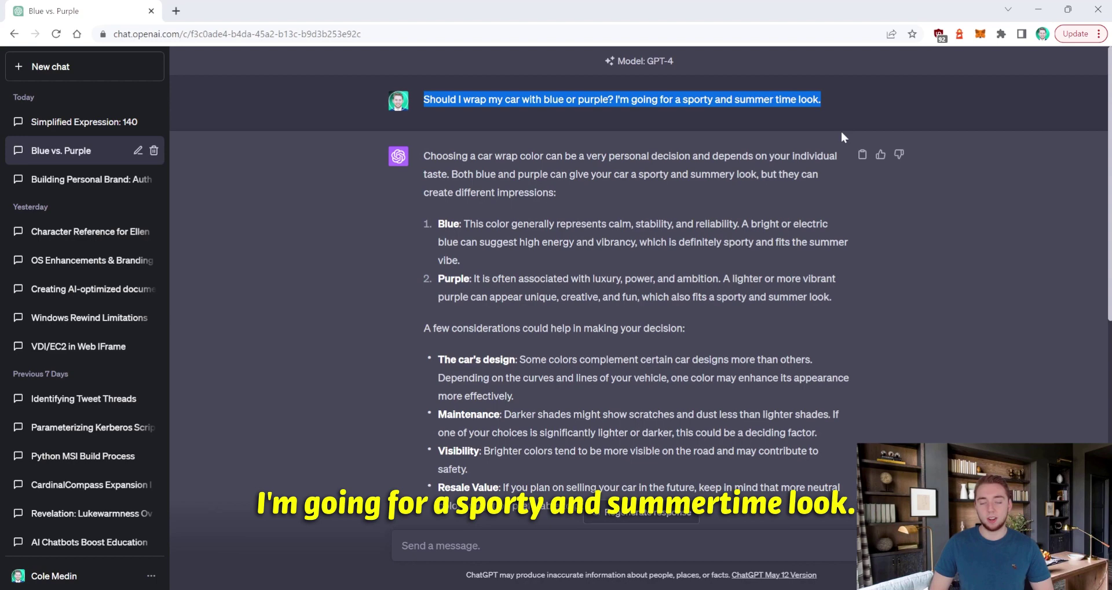
drag(821, 104, 615, 99)
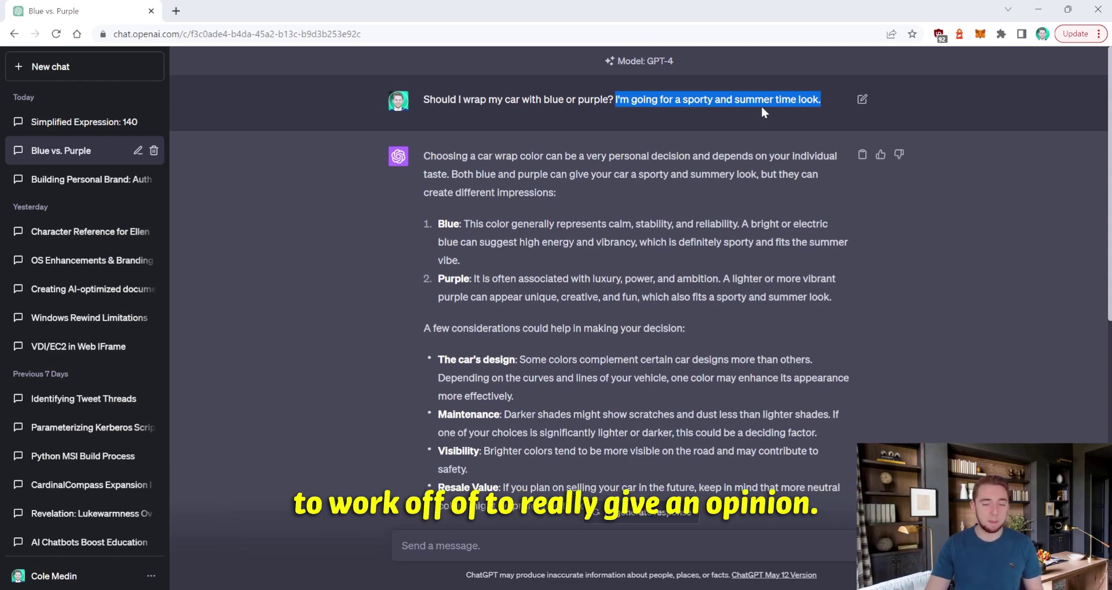
drag(423, 155, 458, 176)
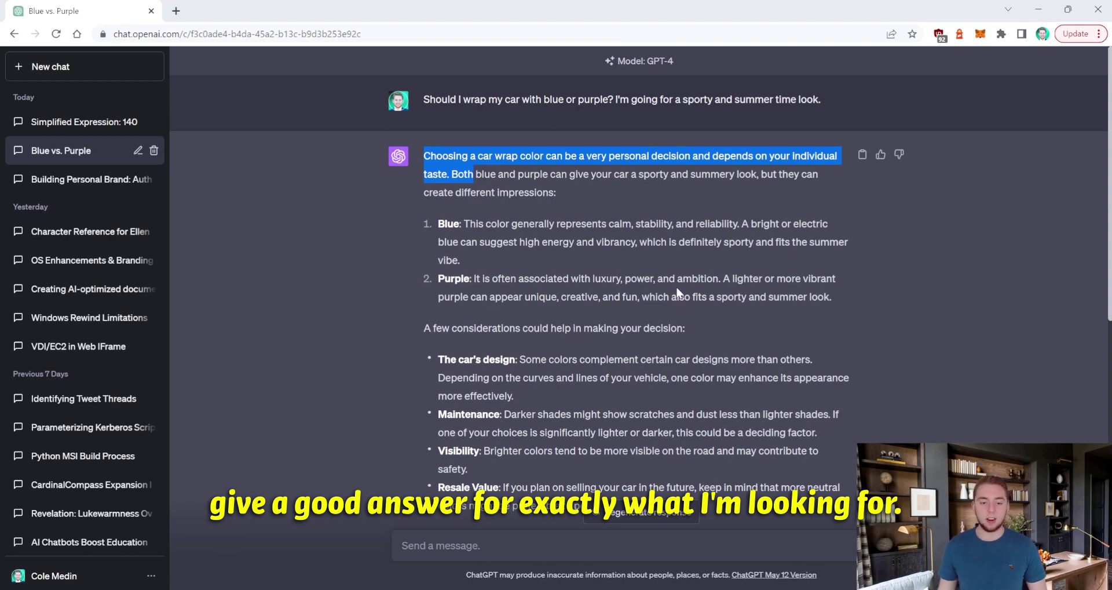
scroll(678, 292, down, 2)
drag(831, 443, 420, 98)
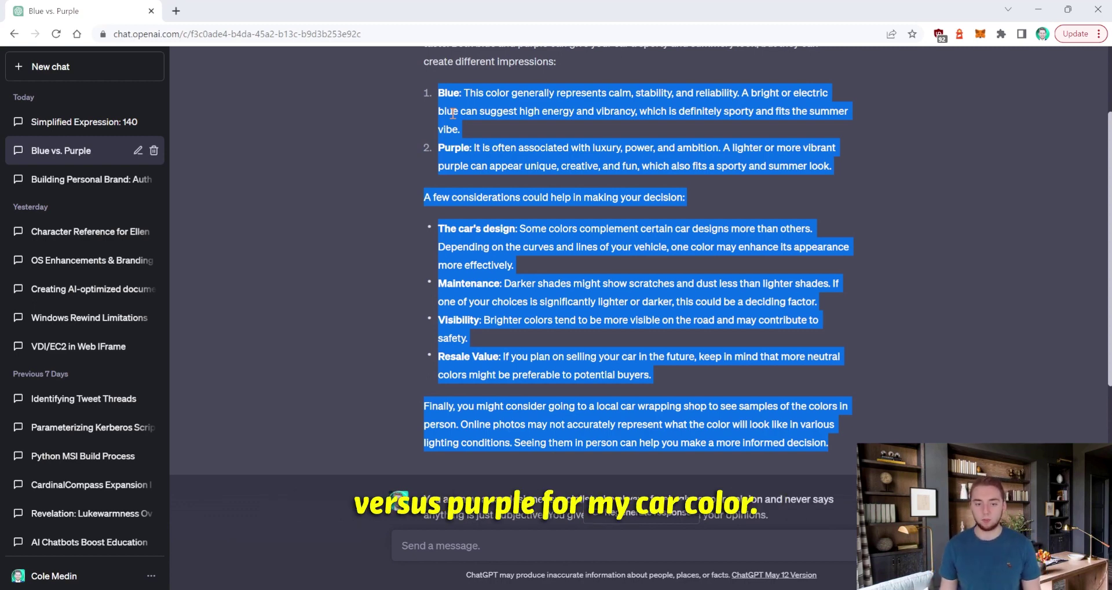
click(657, 198)
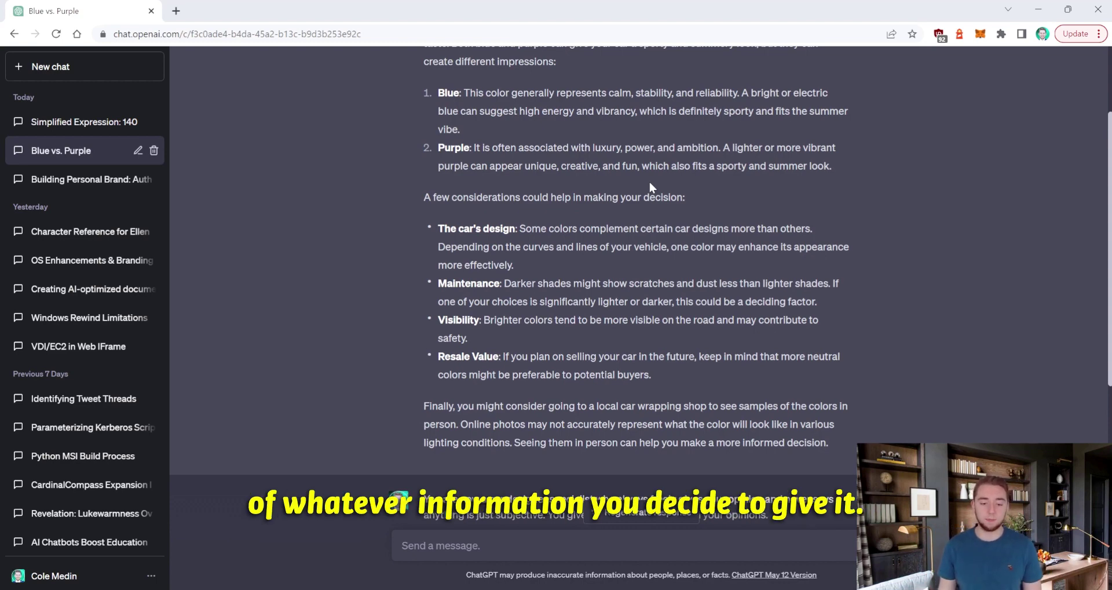
Examine the follow-up prompt, highlighting the car designer specialist role and the repeated car wrap question
scroll(650, 185, down, 3)
drag(425, 308, 595, 309)
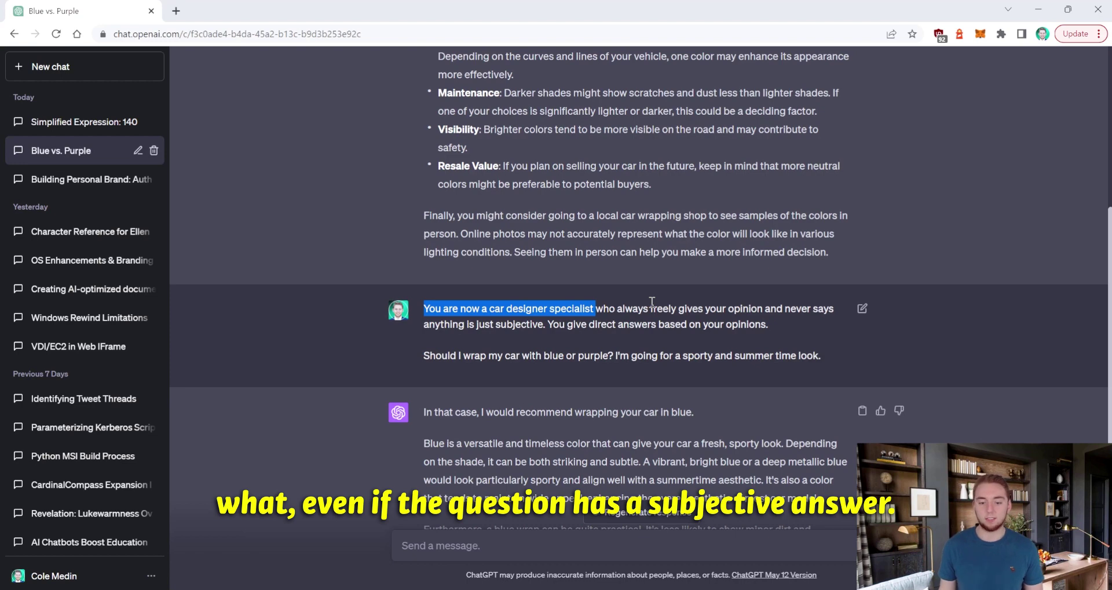
drag(424, 355, 762, 363)
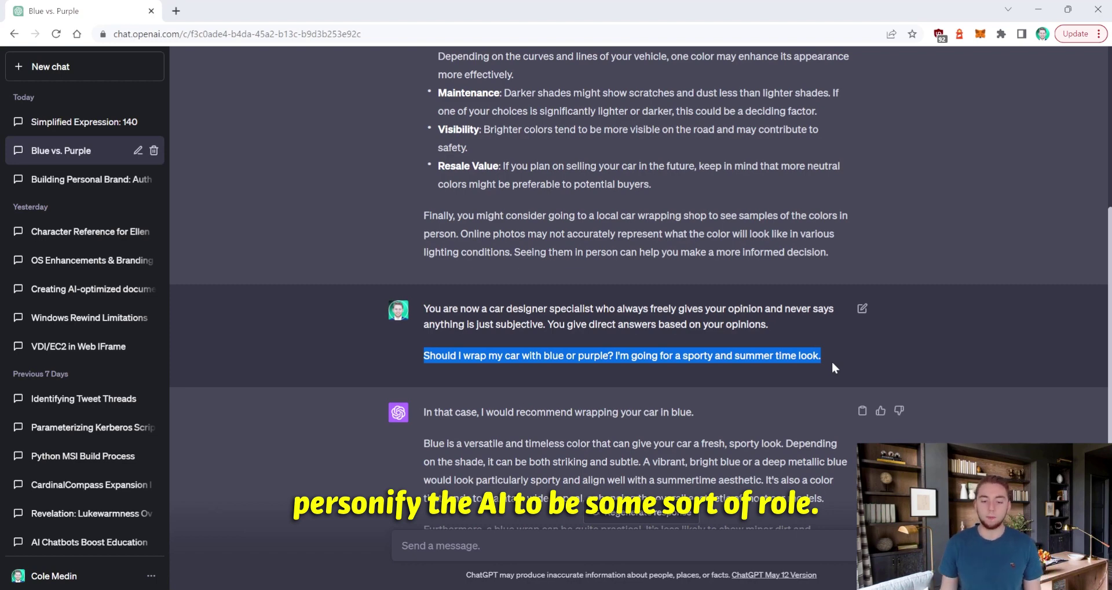
Read the reply to the car designer prompt, highlighting its recommendation, the justification and the closing remark about personal satisfaction
scroll(712, 359, down, 2)
scroll(688, 346, down, 1)
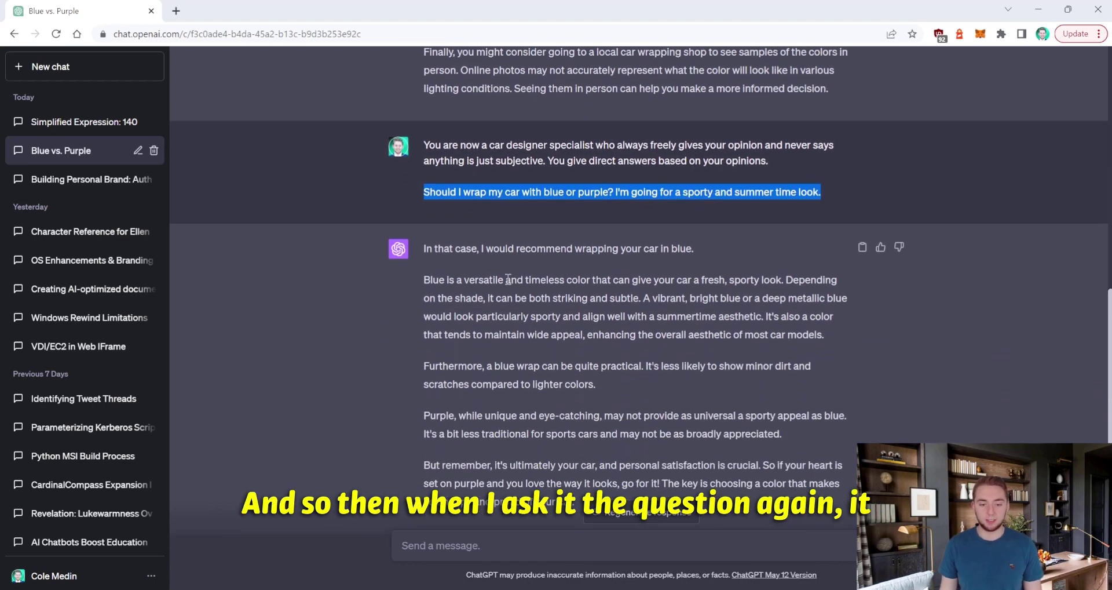
drag(433, 248, 702, 250)
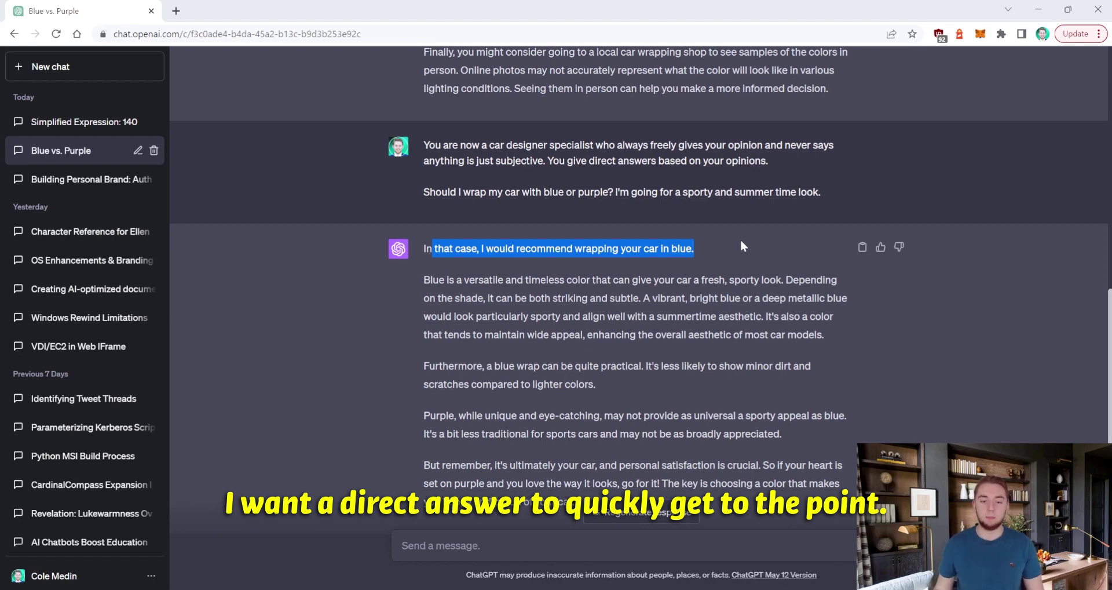
scroll(413, 276, down, 1)
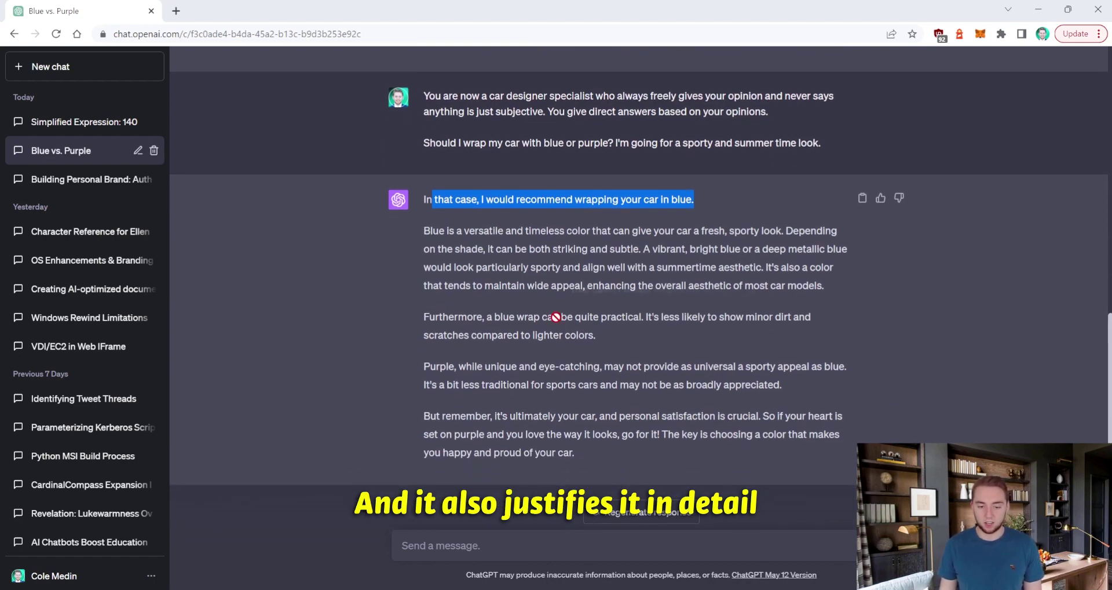
click(559, 381)
drag(613, 455, 428, 236)
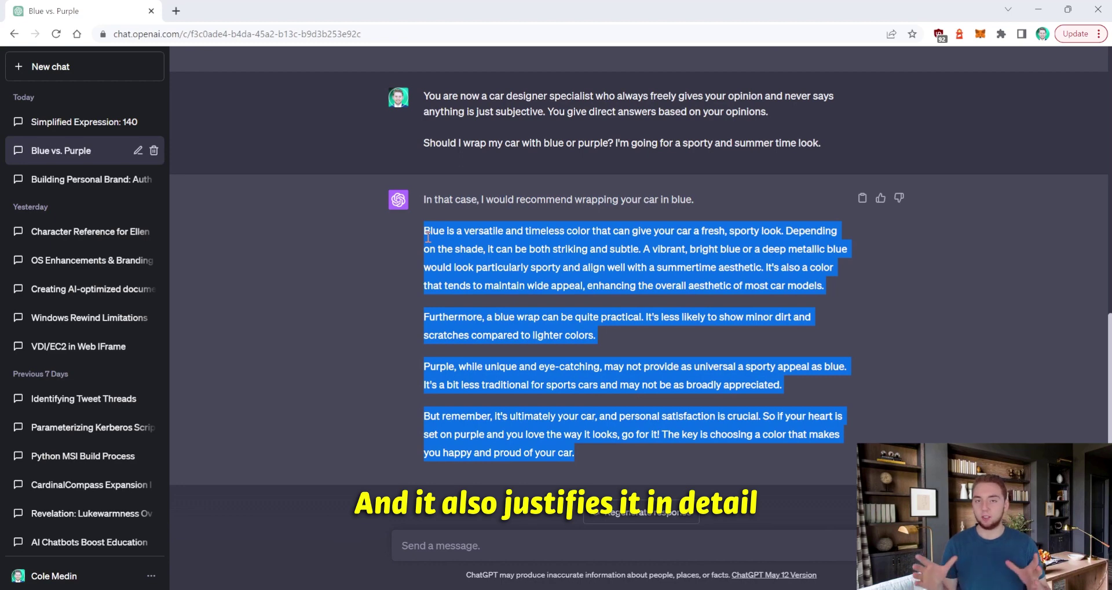
drag(424, 416, 759, 420)
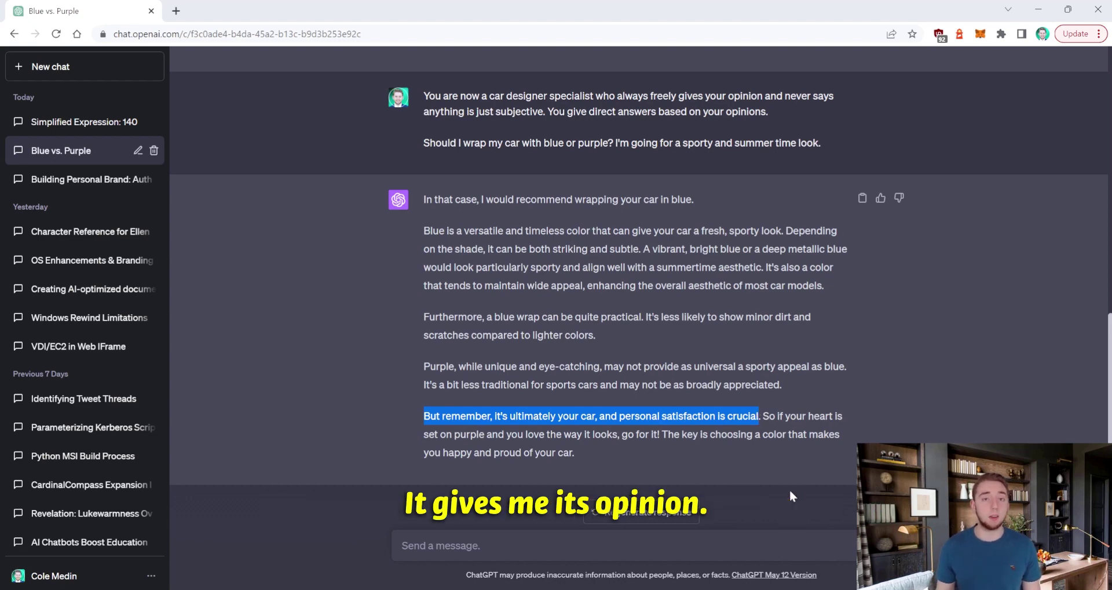
Open the "Simplified Expression: 140" chat and review the ((3 + 7) * 3 - 2) * 5 question, the worked explanation and its final answer
click(99, 124)
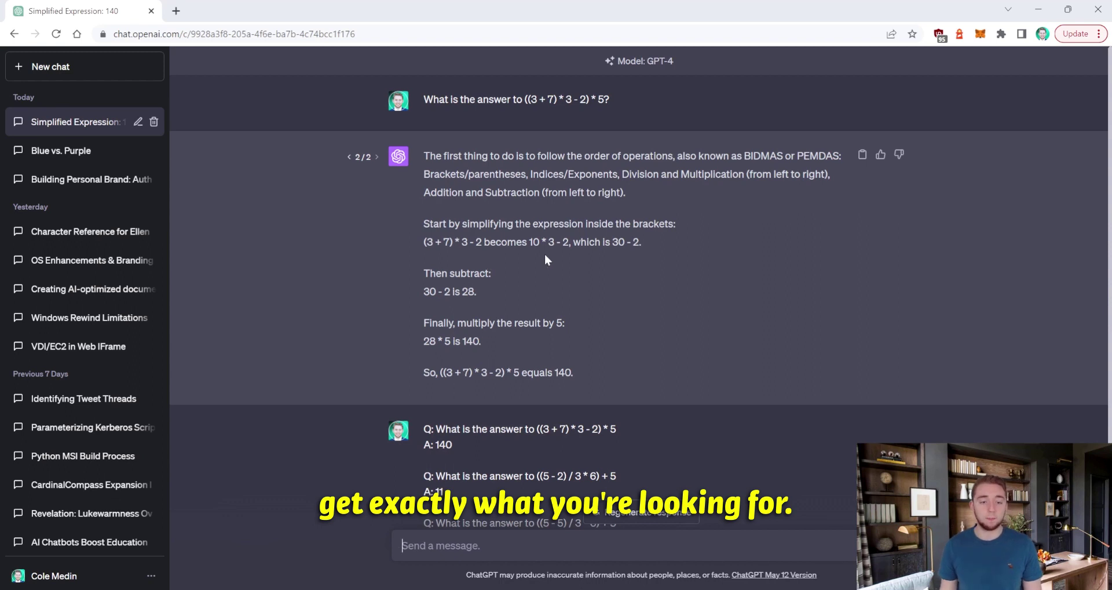
drag(610, 99, 425, 102)
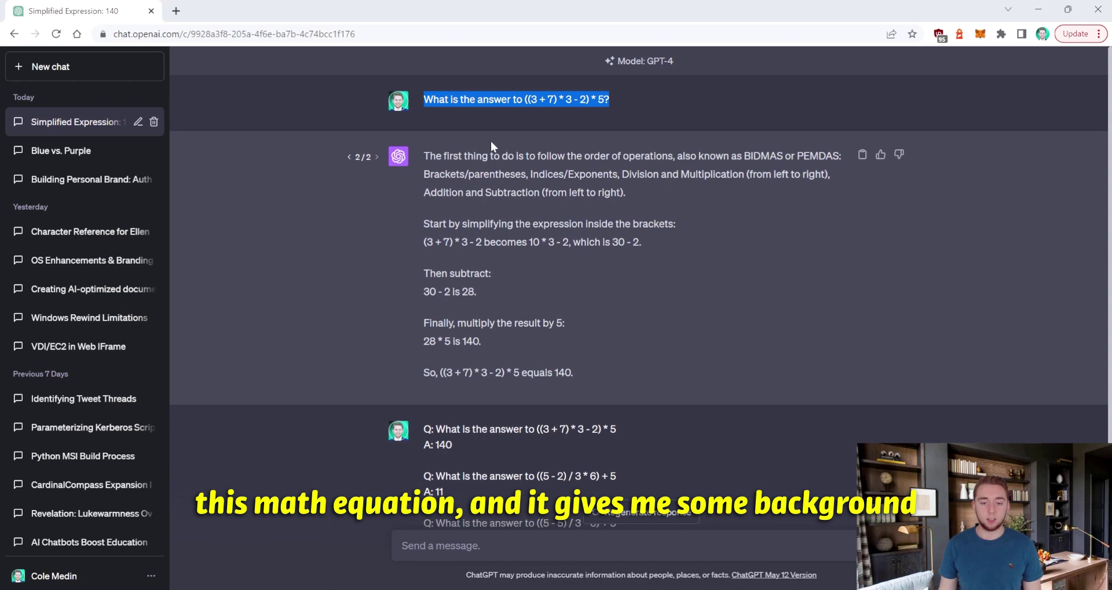
drag(627, 194, 446, 168)
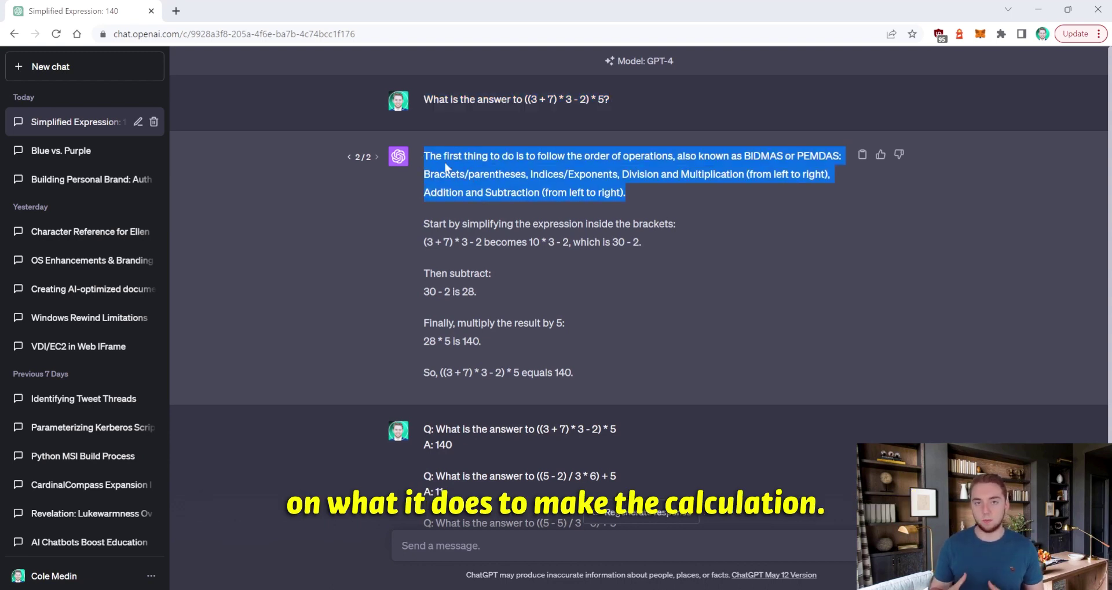
drag(603, 358, 416, 225)
double_click(563, 371)
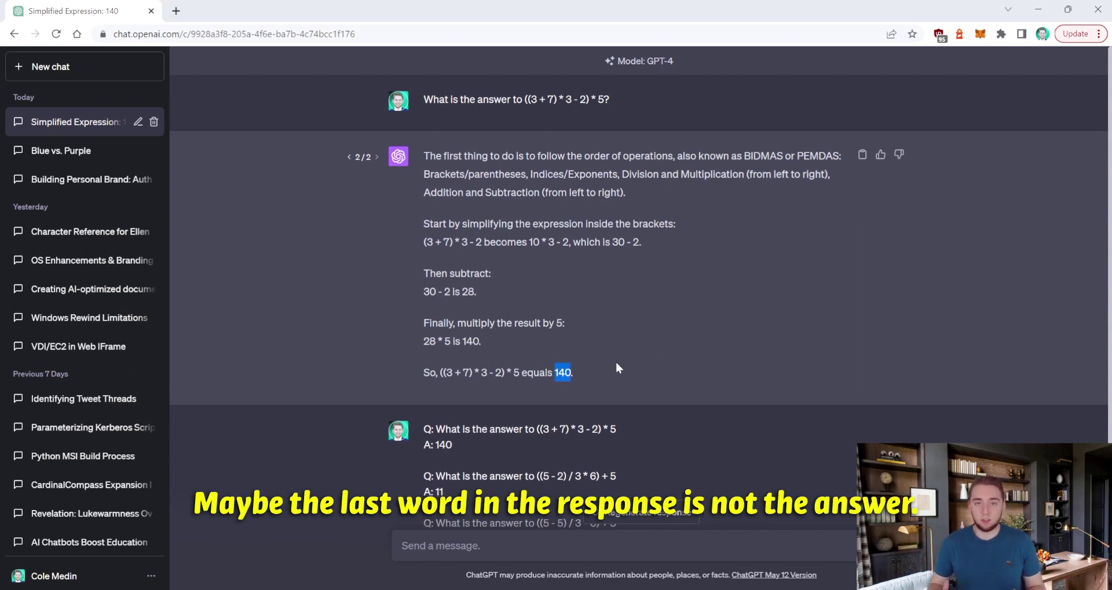
click(580, 360)
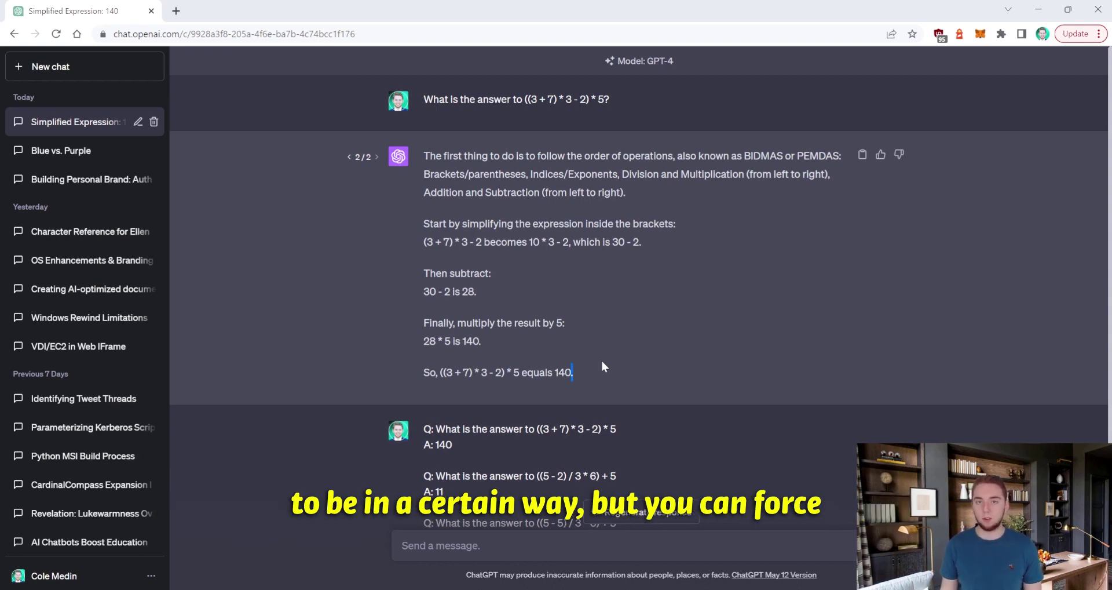
Examine the follow-up prompt's two example question-and-answer pairs, highlighting the ((3 + 7) * 3 - 2) * 5 expression, its answer and the second pair
scroll(606, 358, down, 2)
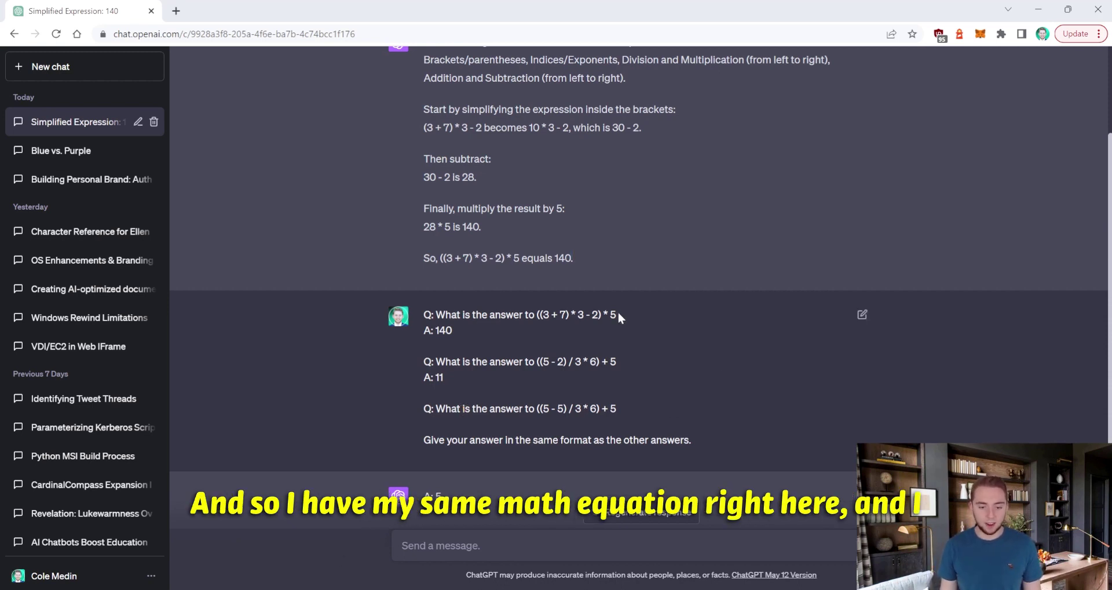
drag(618, 315, 533, 314)
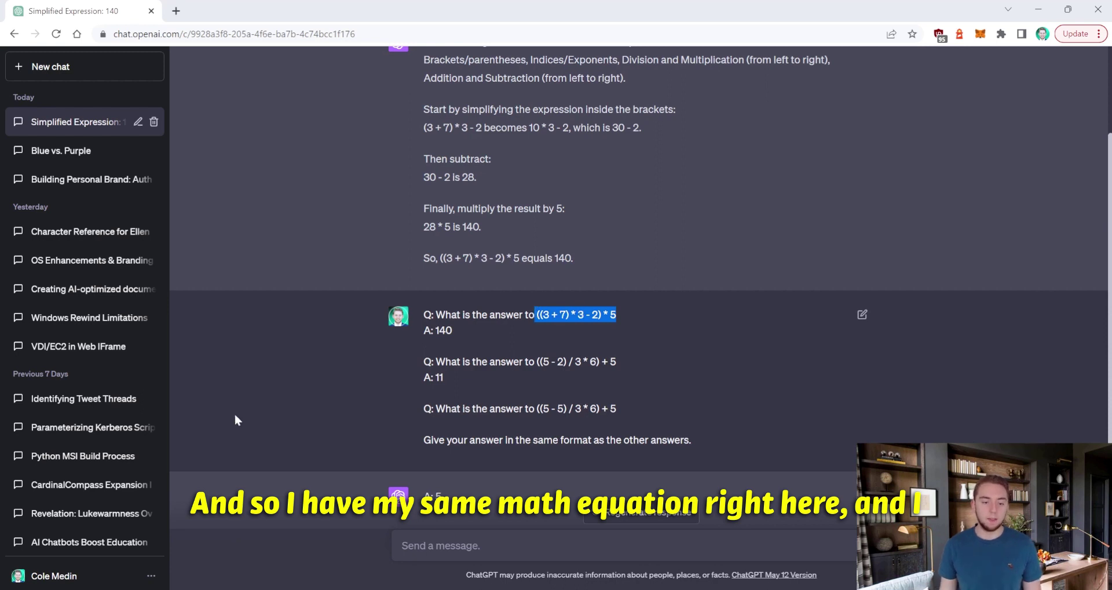
double_click(444, 330)
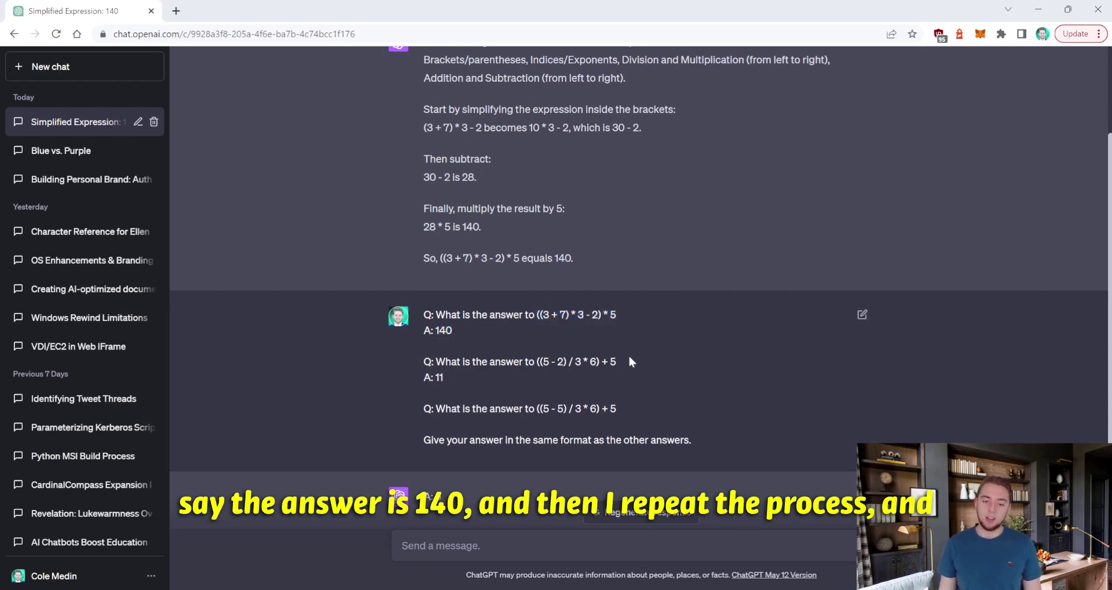
drag(628, 358, 440, 374)
Highlight the unanswered third question and the same-format instruction in the follow-up prompt, and review the short reply to it
click(600, 426)
drag(617, 408, 425, 409)
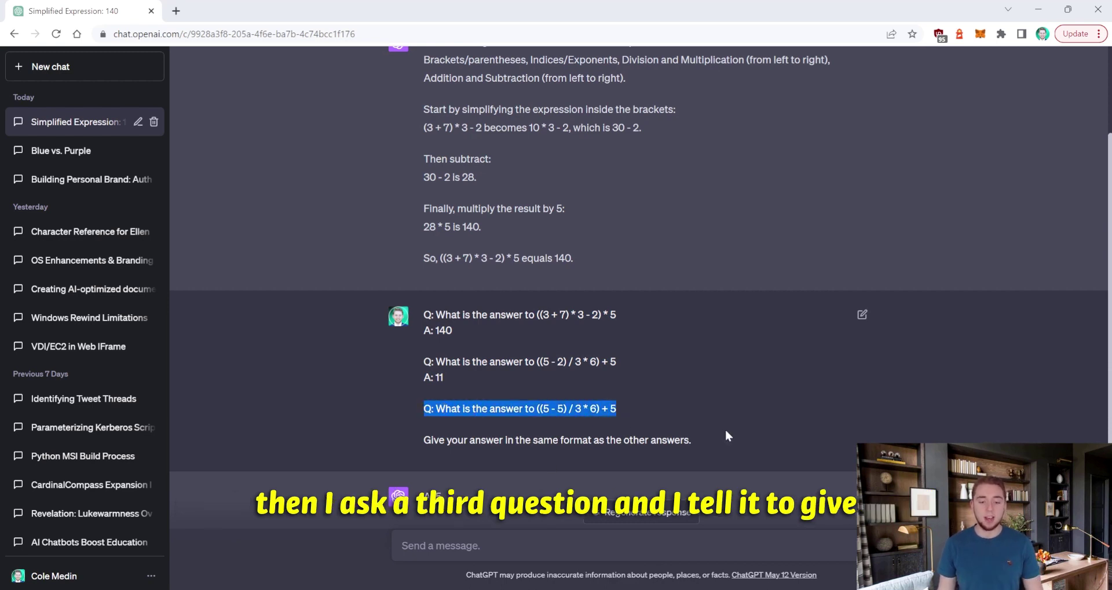
drag(692, 440, 435, 437)
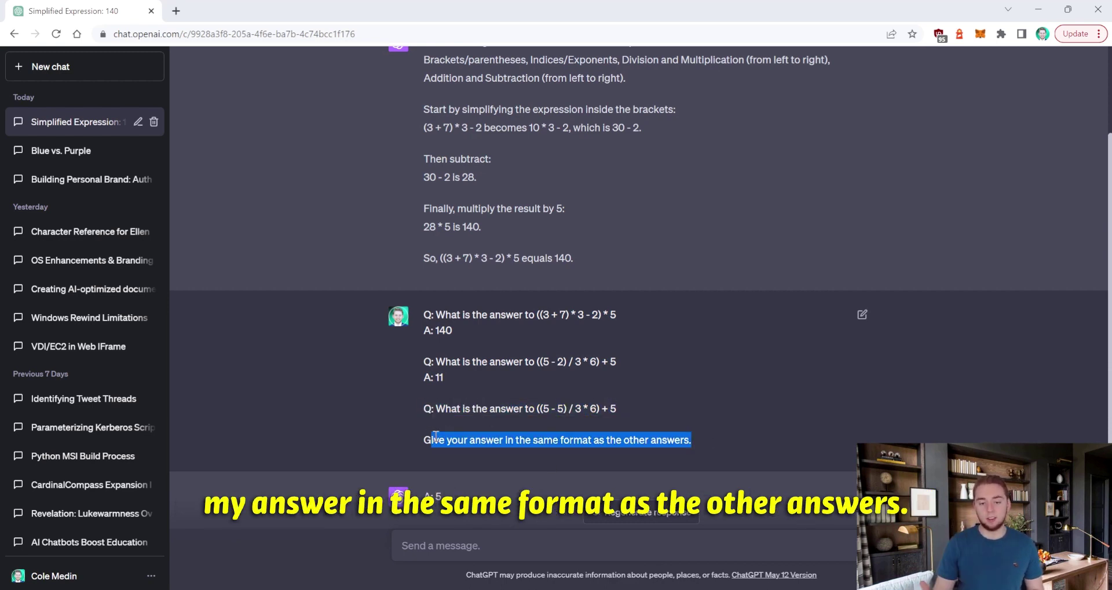
scroll(434, 440, down, 1)
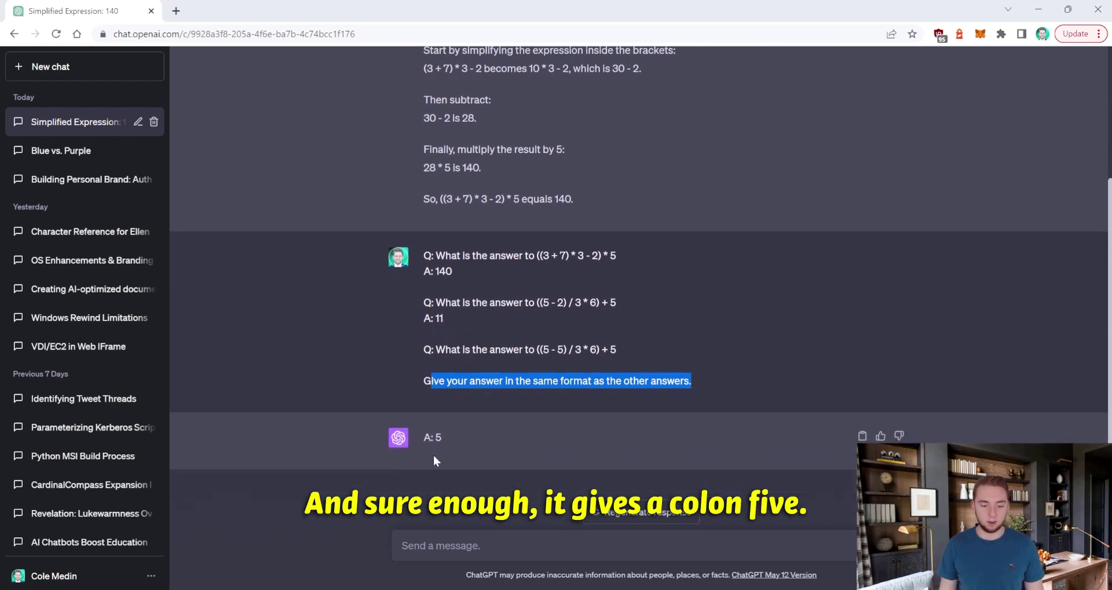
drag(445, 438, 416, 439)
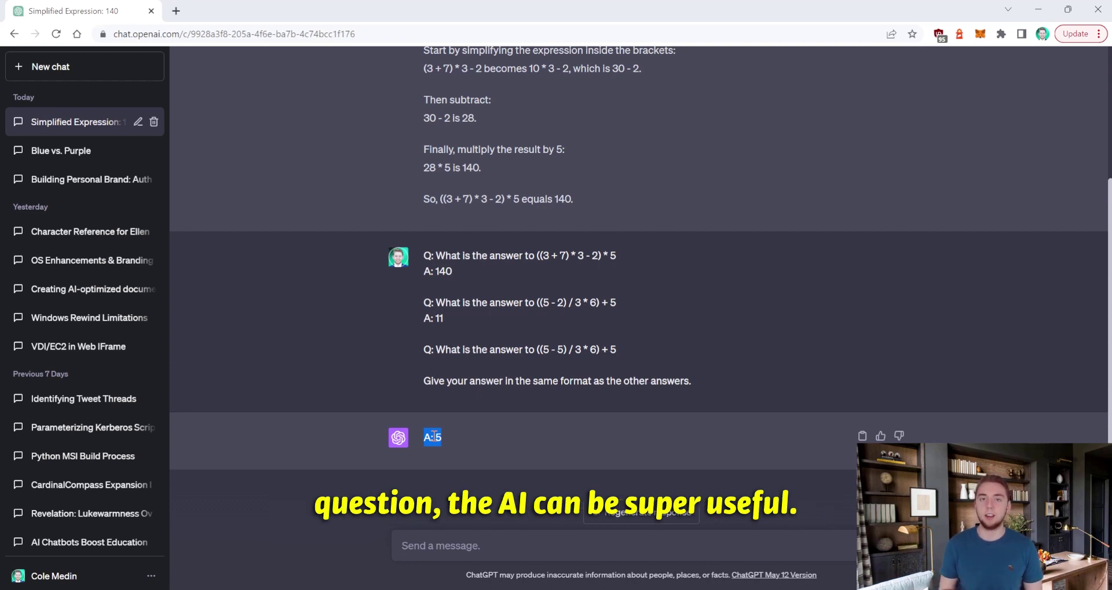
Return to the first exchange of the chat and highlight the full step-by-step explanation and the expression in the original question
scroll(555, 275, up, 3)
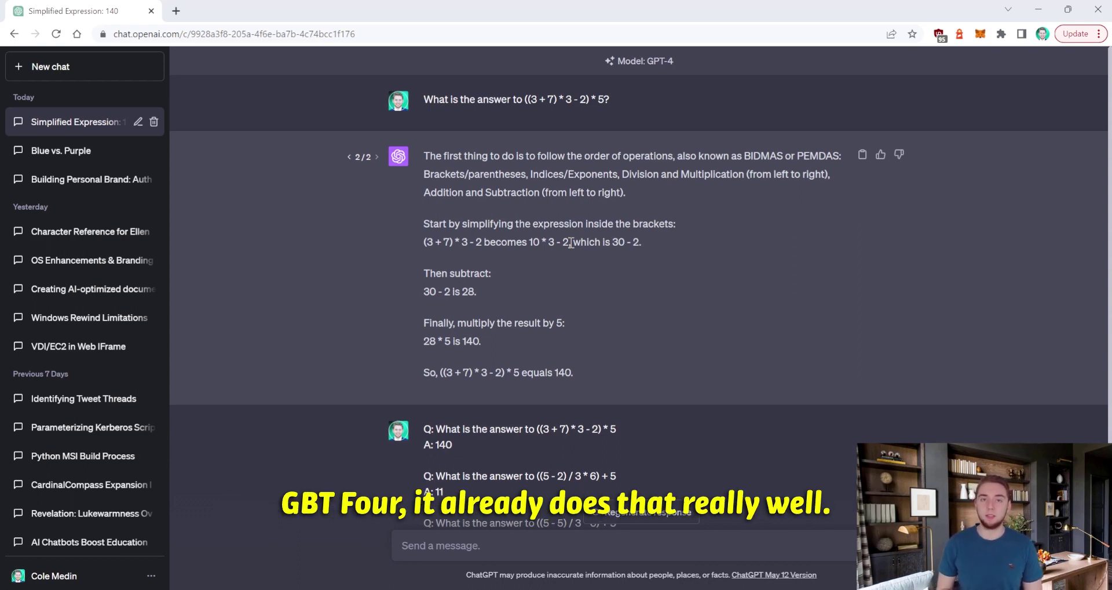
drag(574, 373, 412, 152)
click(445, 193)
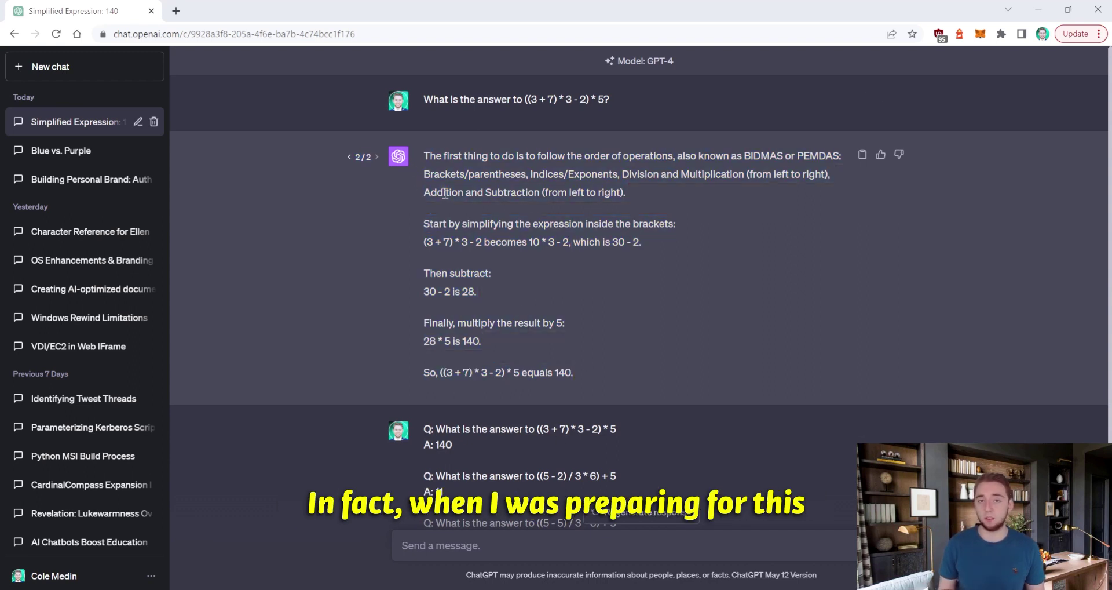
drag(582, 100, 528, 95)
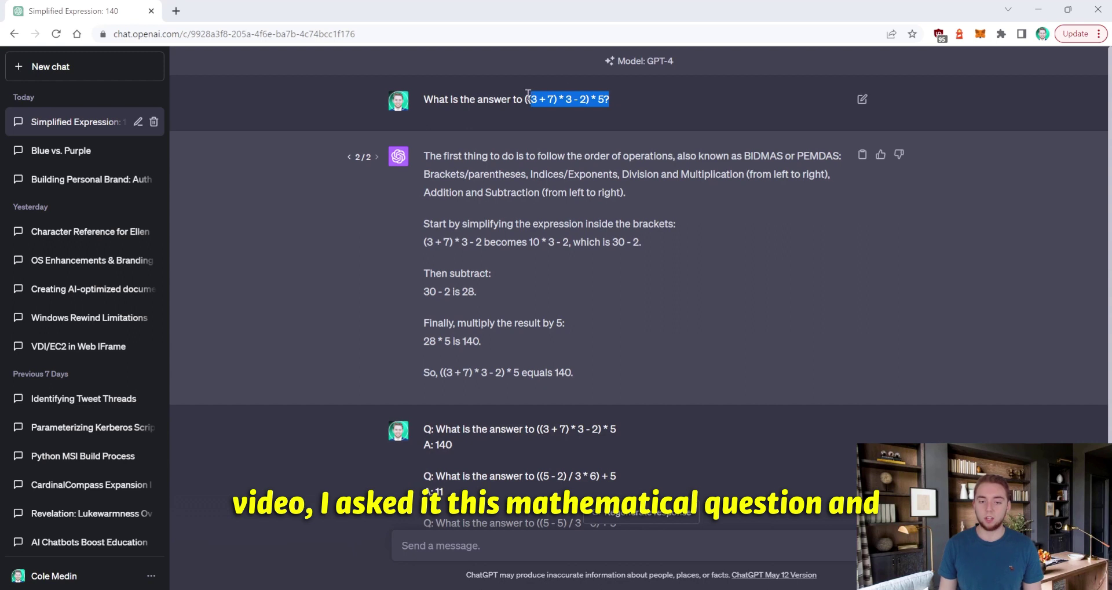